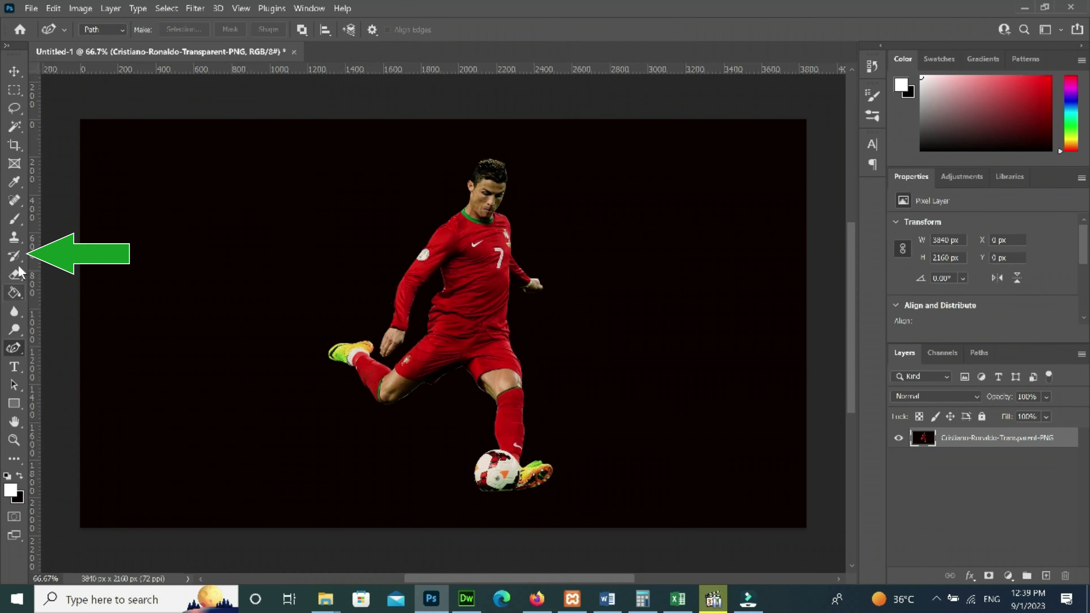
# - Select the Brush tool and check its size and hardness settings
pyautogui.click(14, 256)
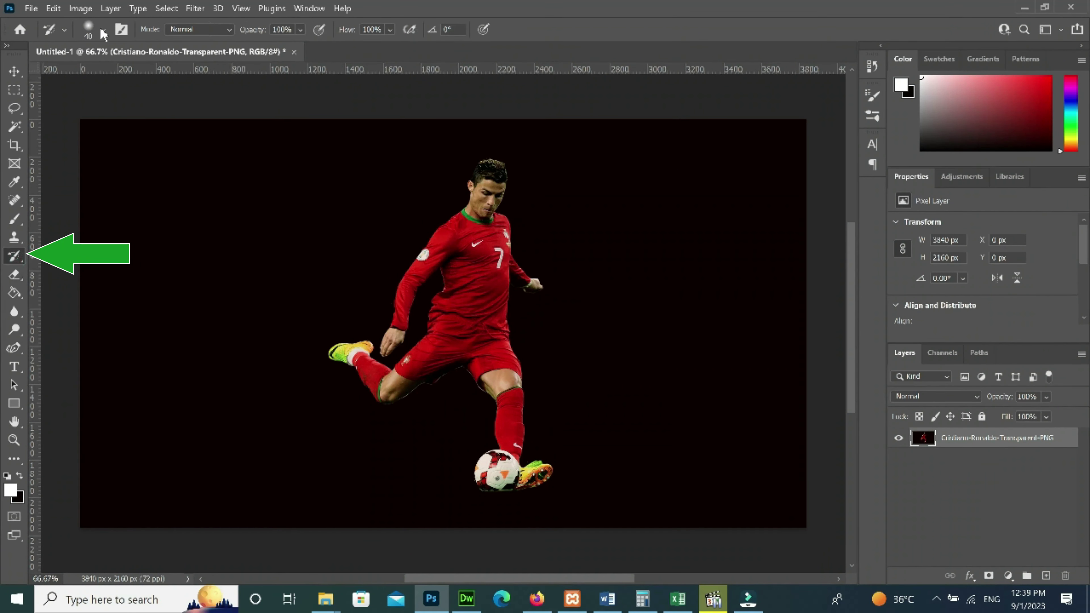
pyautogui.click(100, 31)
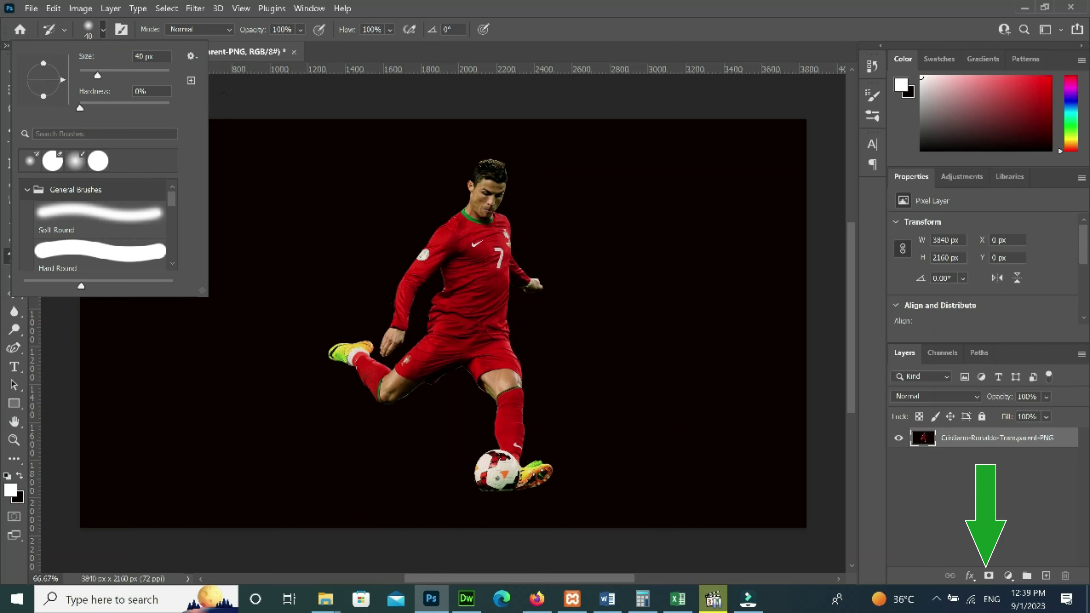
pyautogui.click(223, 95)
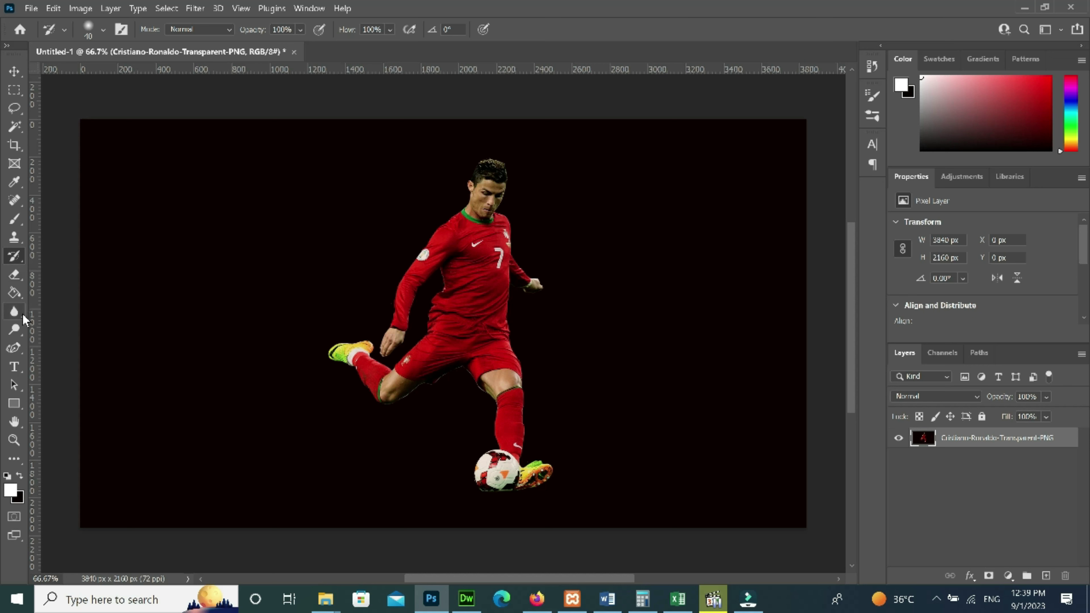
# - Switch to the Curvature Pen Tool with the drawing mode kept on Path
pyautogui.click(15, 350)
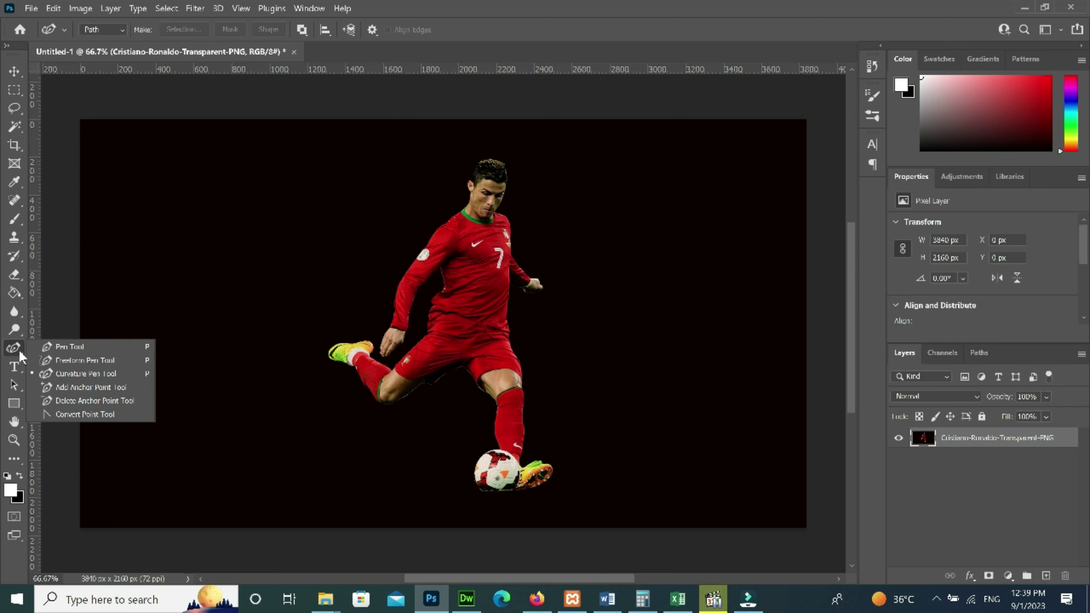
pyautogui.click(76, 377)
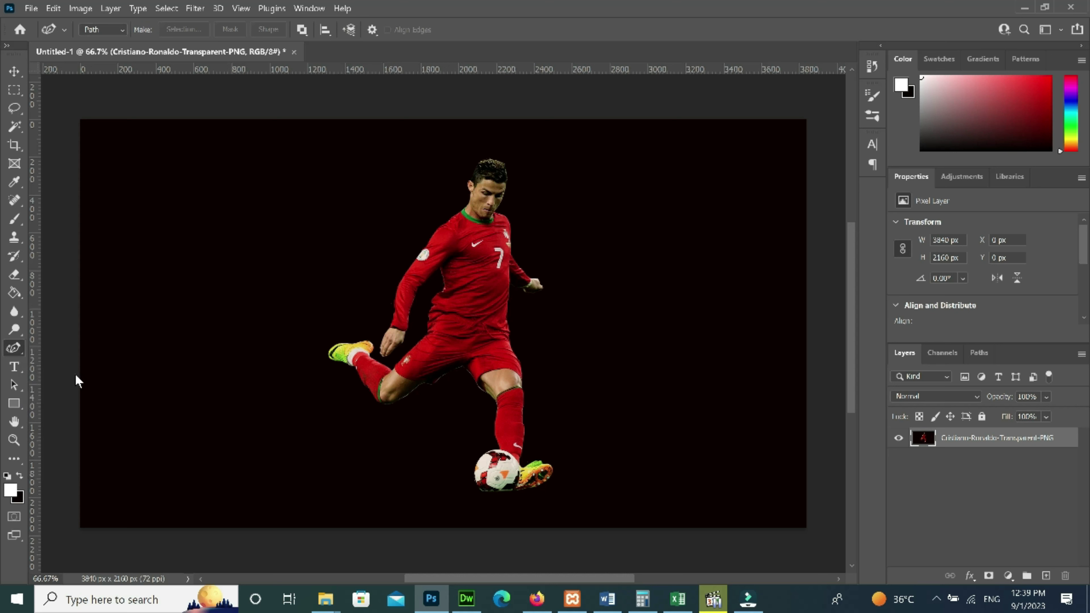
pyautogui.click(112, 36)
pyautogui.click(103, 54)
# - Add a new empty layer and draw a curvature path from above the head, across the chest, down his side, reshaping the chest bend
pyautogui.click(1045, 576)
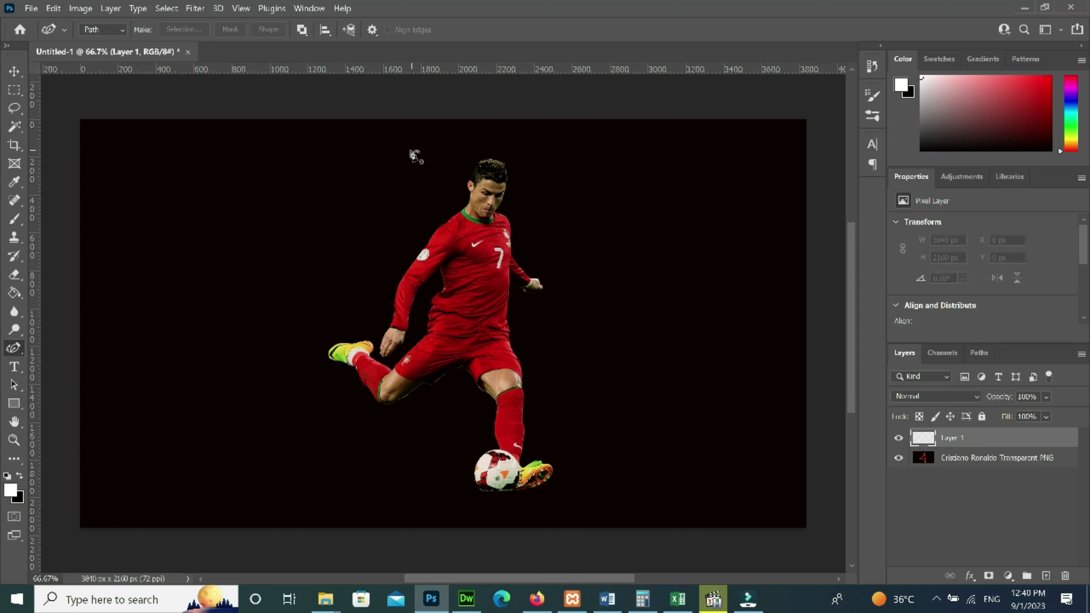
pyautogui.click(371, 194)
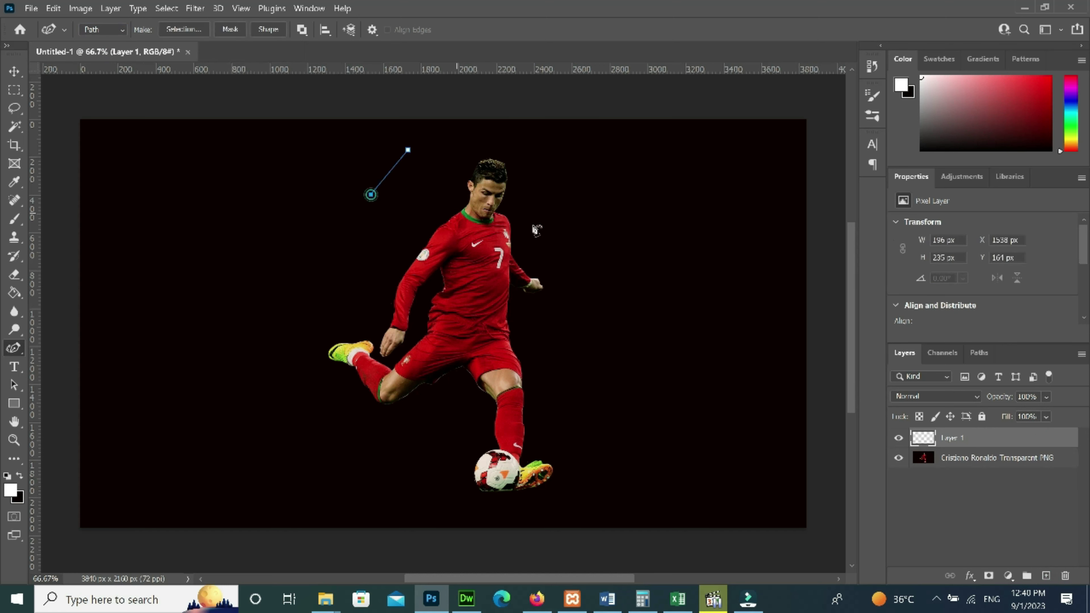
pyautogui.click(557, 225)
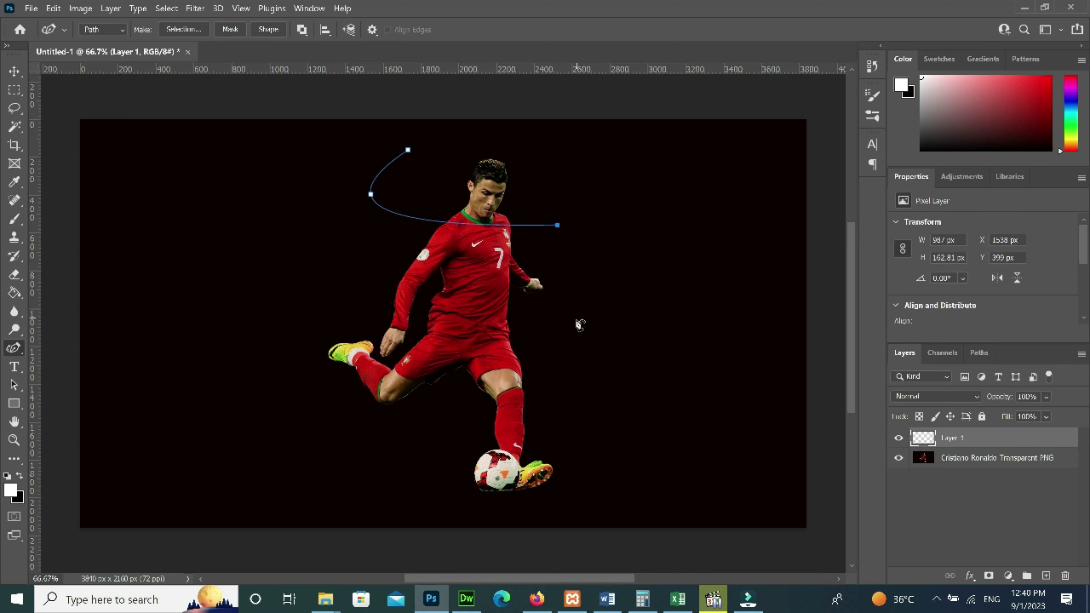
pyautogui.click(576, 320)
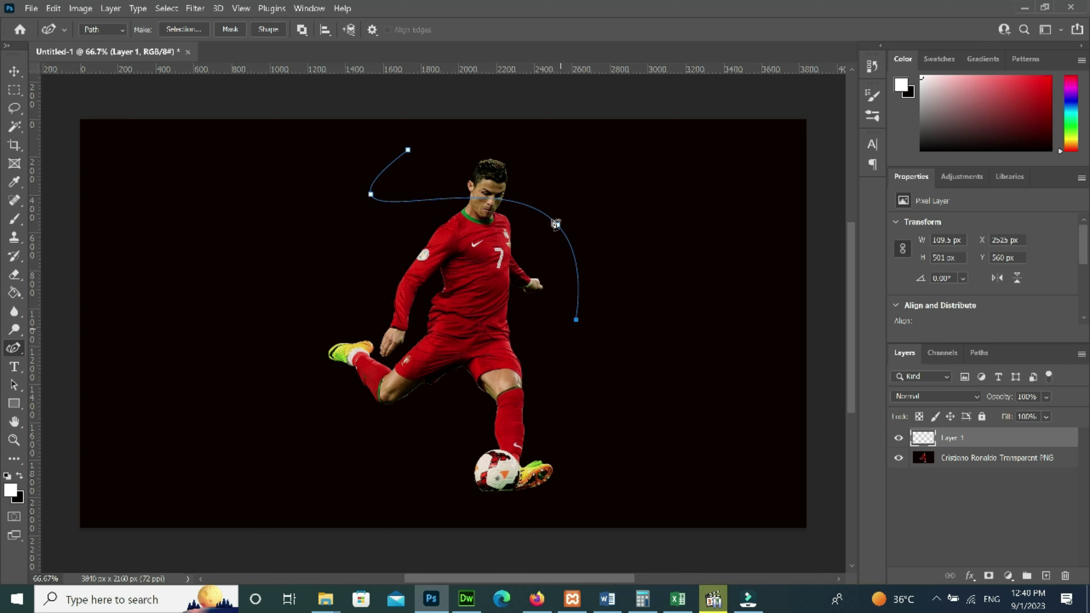
pyautogui.moveTo(557, 224); pyautogui.dragTo(541, 250)
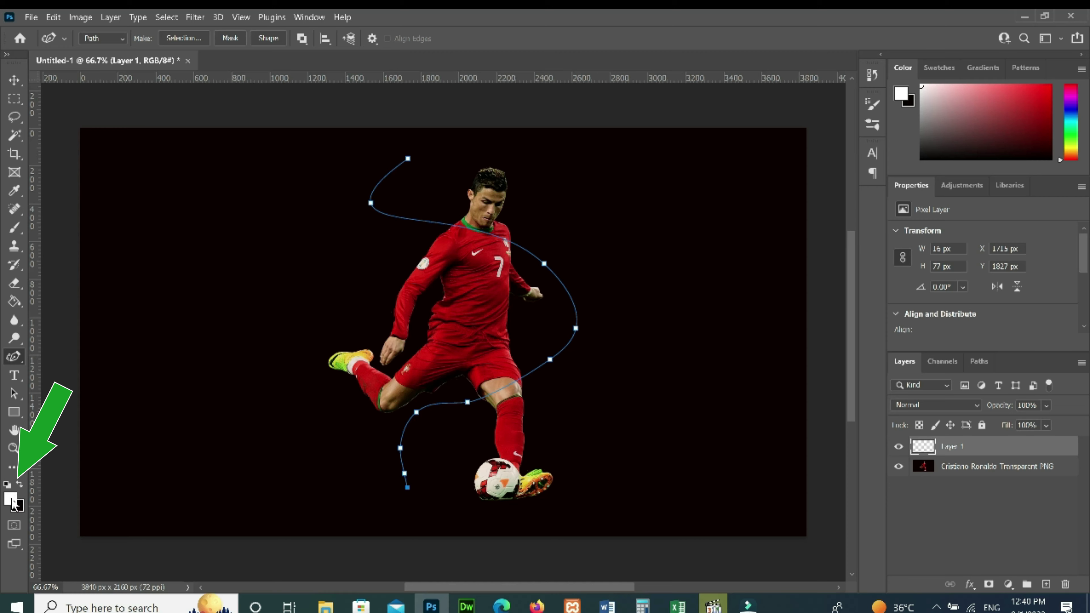
# - Undo the stroke previously applied to the path
pyautogui.rightClick(543, 255)
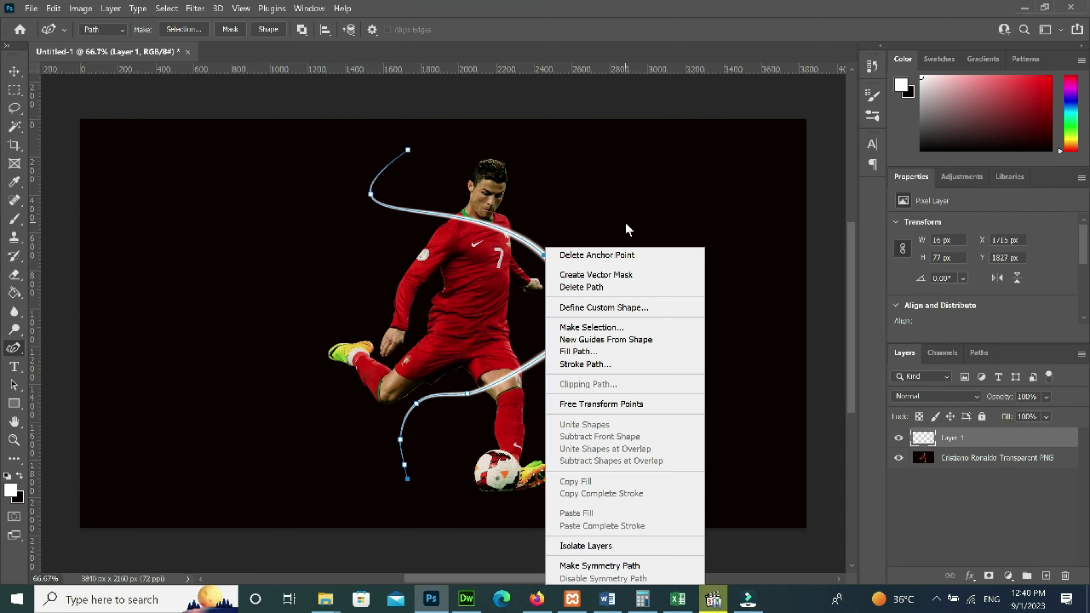
pyautogui.press('Escape')
pyautogui.hotkey('ctrl', 'z')
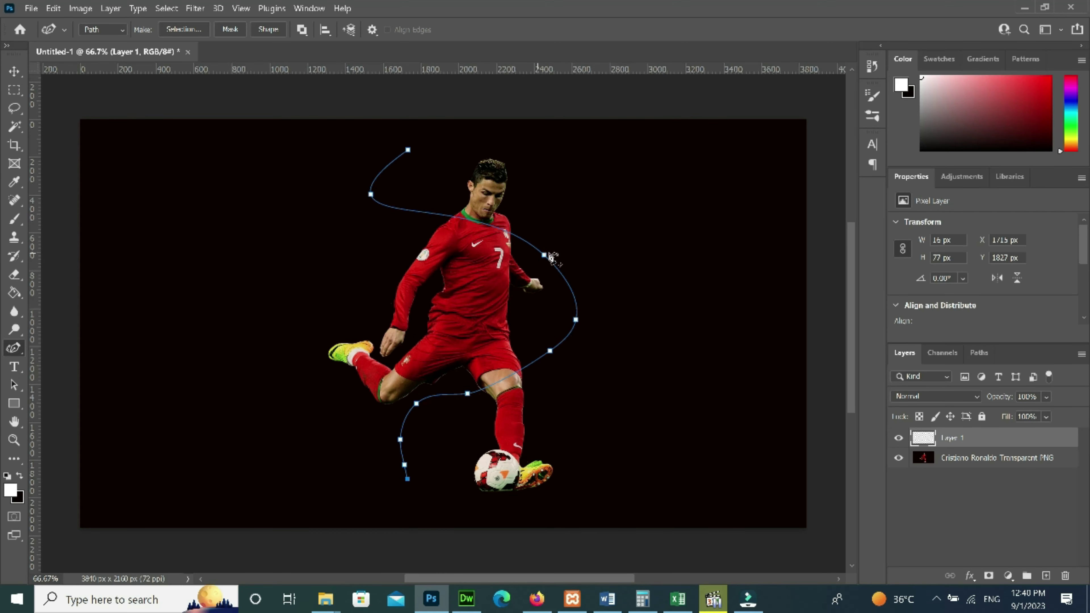
# - Stroke the path with the Brush using Simulate Pressure, then delete the guide path
pyautogui.rightClick(544, 255)
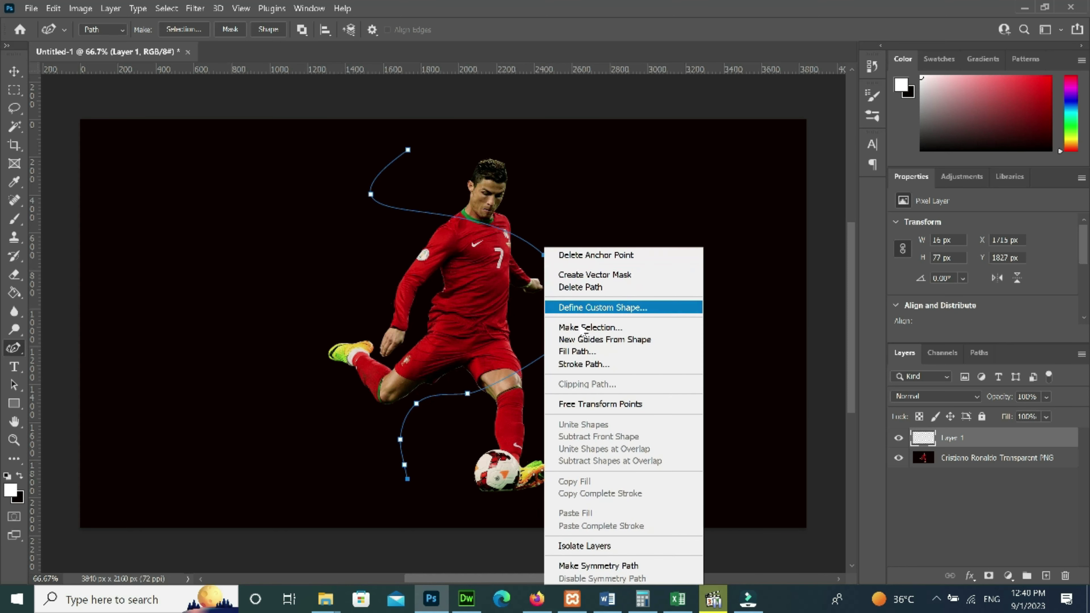
pyautogui.click(574, 364)
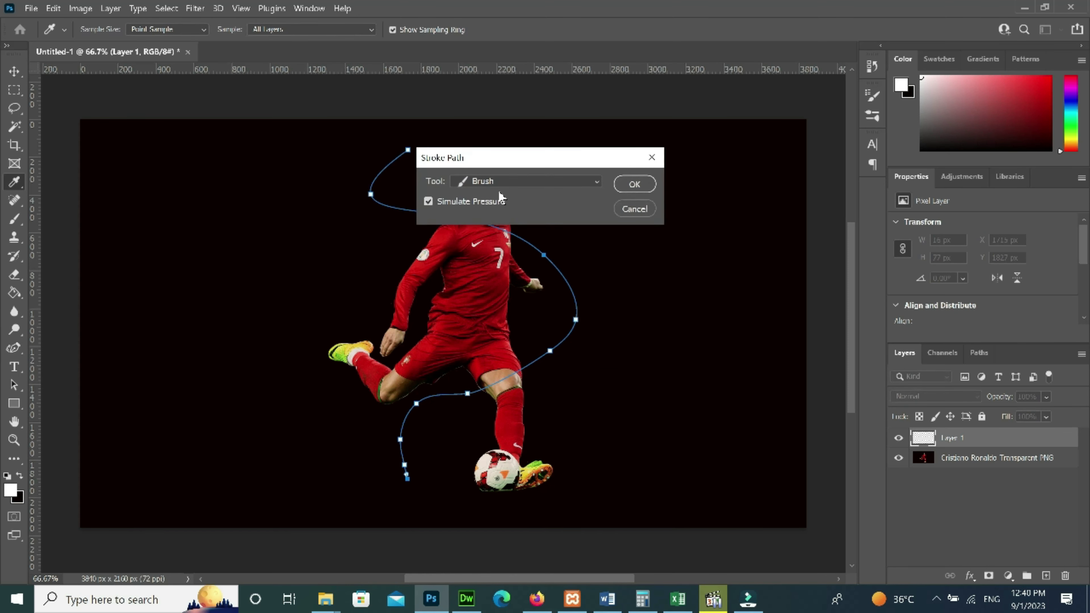
pyautogui.click(502, 182)
pyautogui.click(502, 182)
pyautogui.click(634, 184)
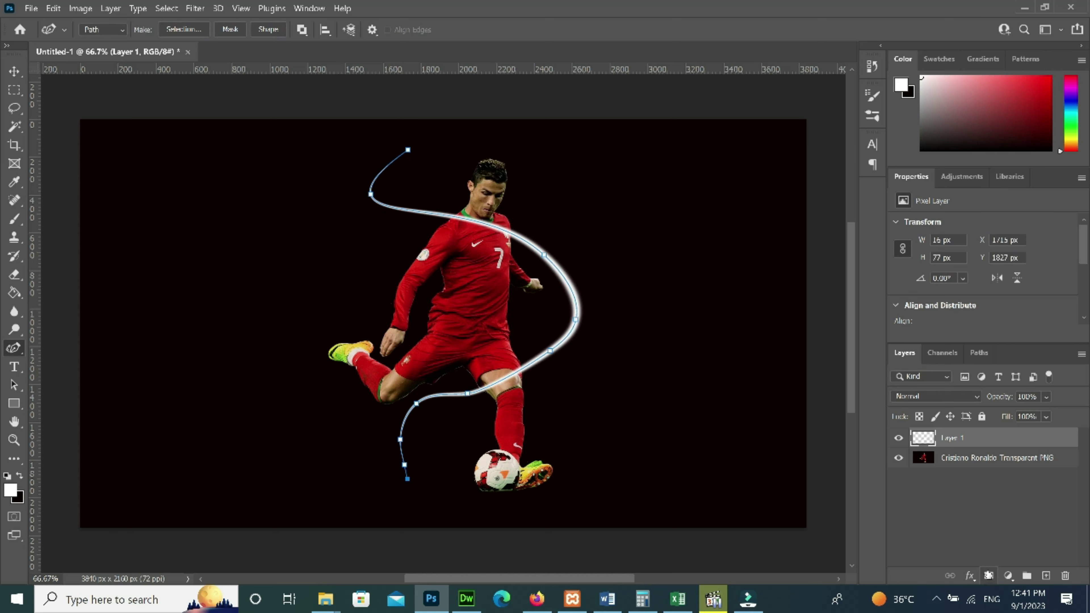
pyautogui.rightClick(519, 235)
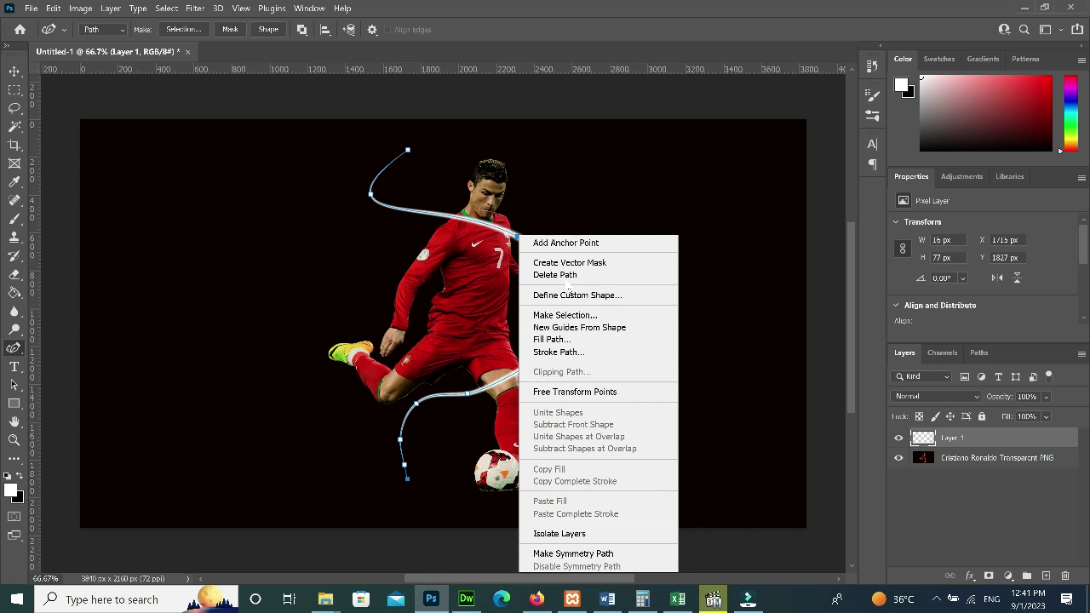
pyautogui.click(557, 274)
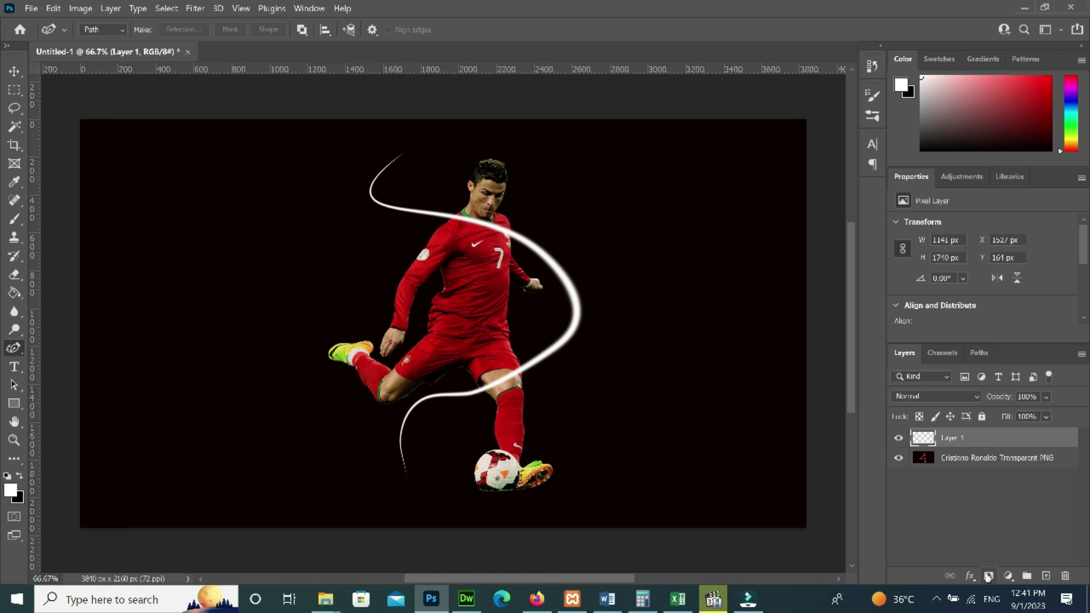
# - Add an Outer Glow effect to the streak layer
pyautogui.click(971, 577)
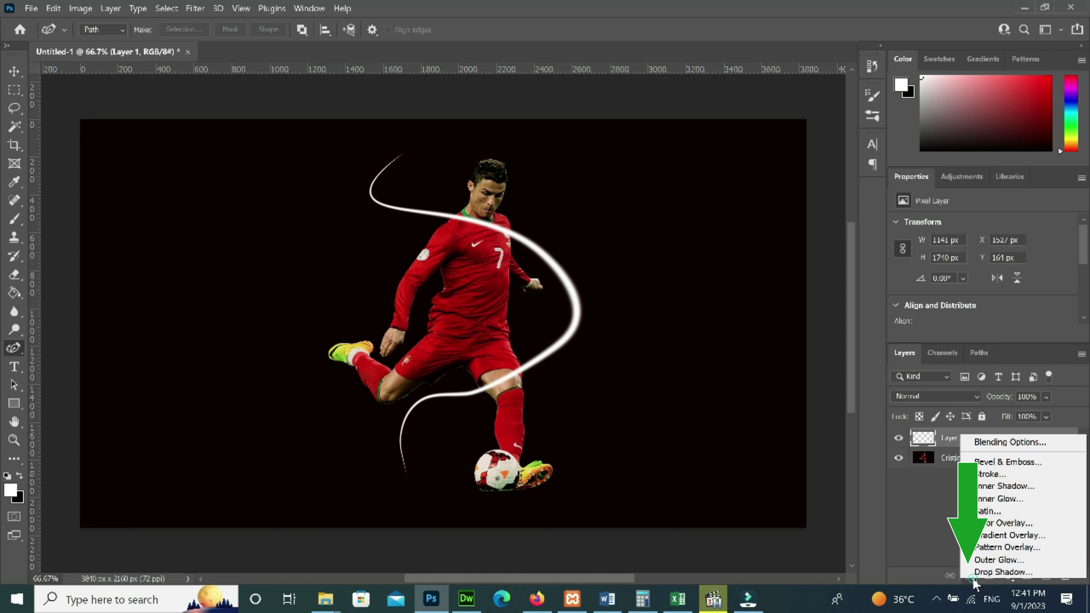
pyautogui.click(980, 558)
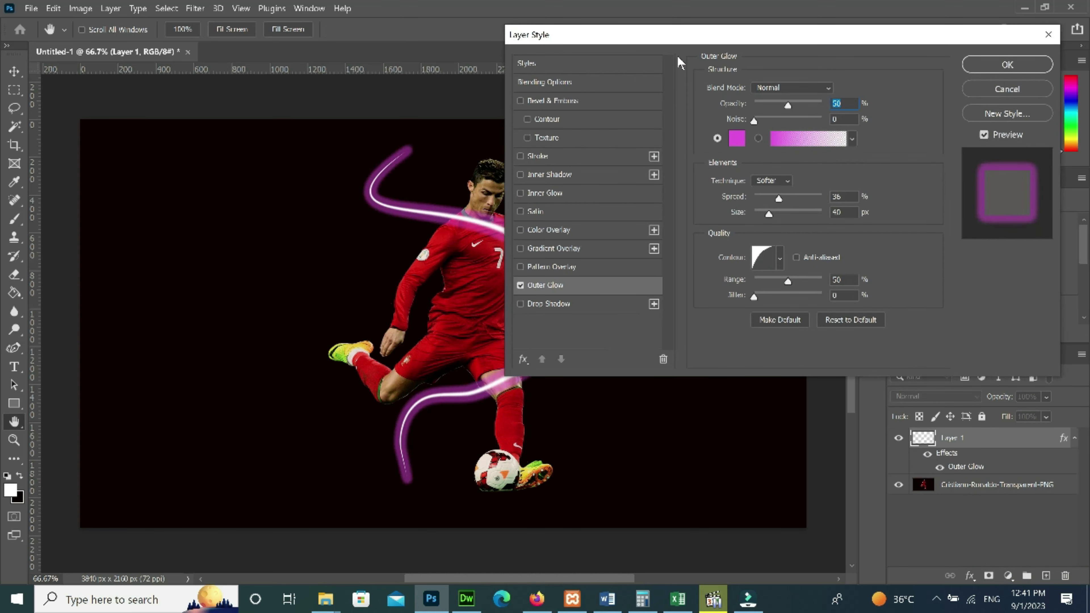
pyautogui.moveTo(650, 43); pyautogui.dragTo(774, 80)
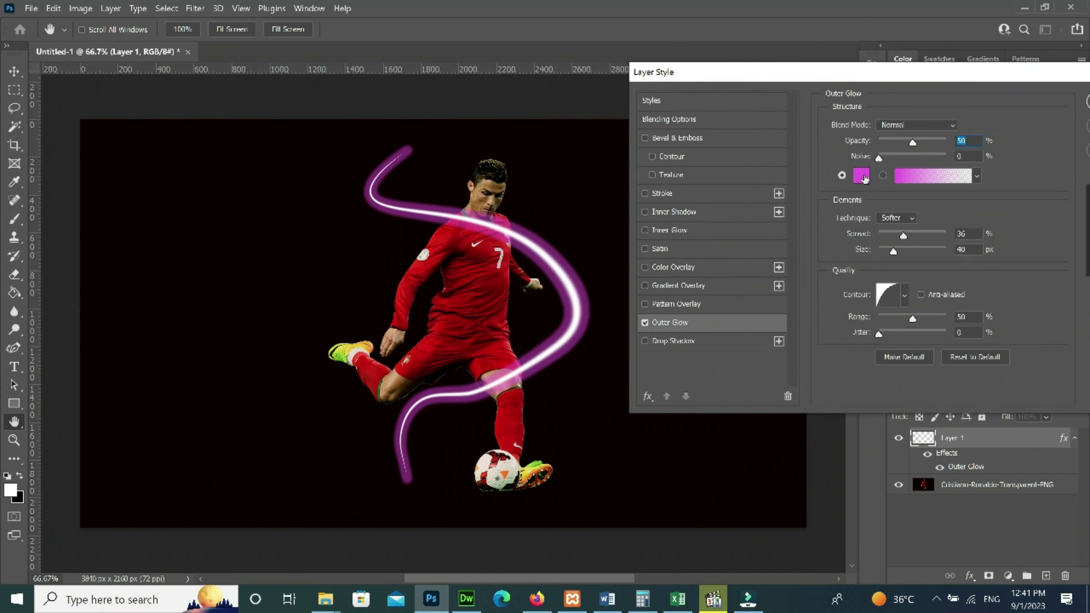
# - Change the Outer Glow colour to saturated yellow f3cf11
pyautogui.click(864, 180)
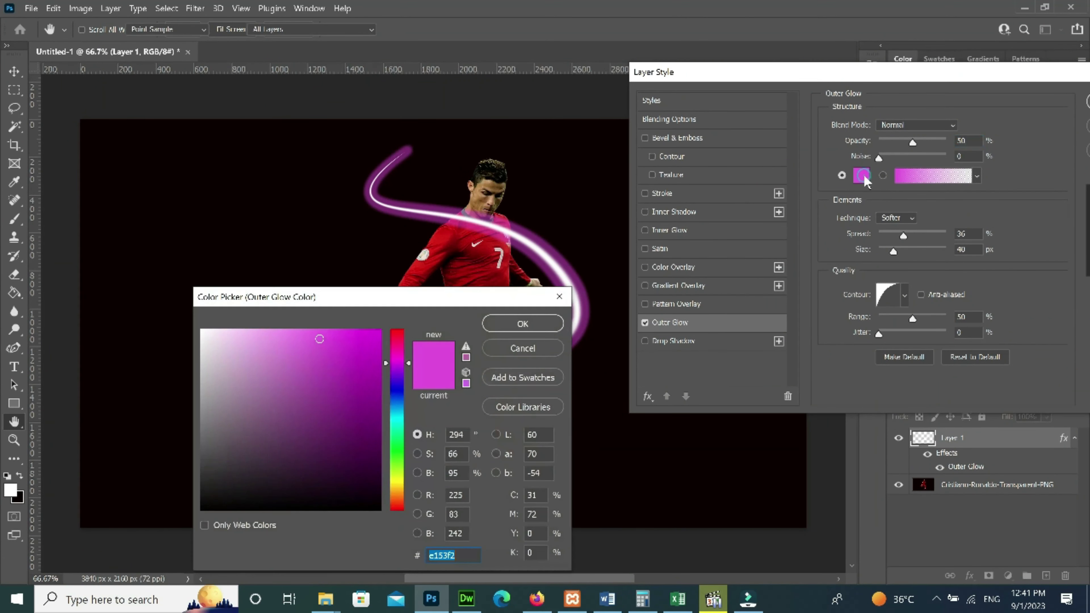
pyautogui.click(396, 454)
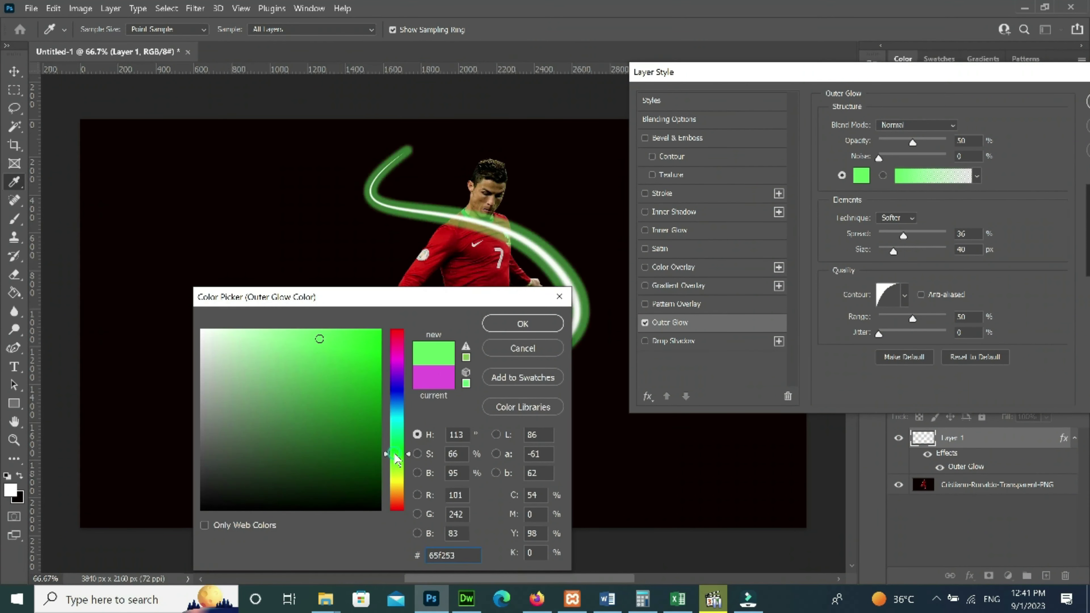
pyautogui.click(395, 395)
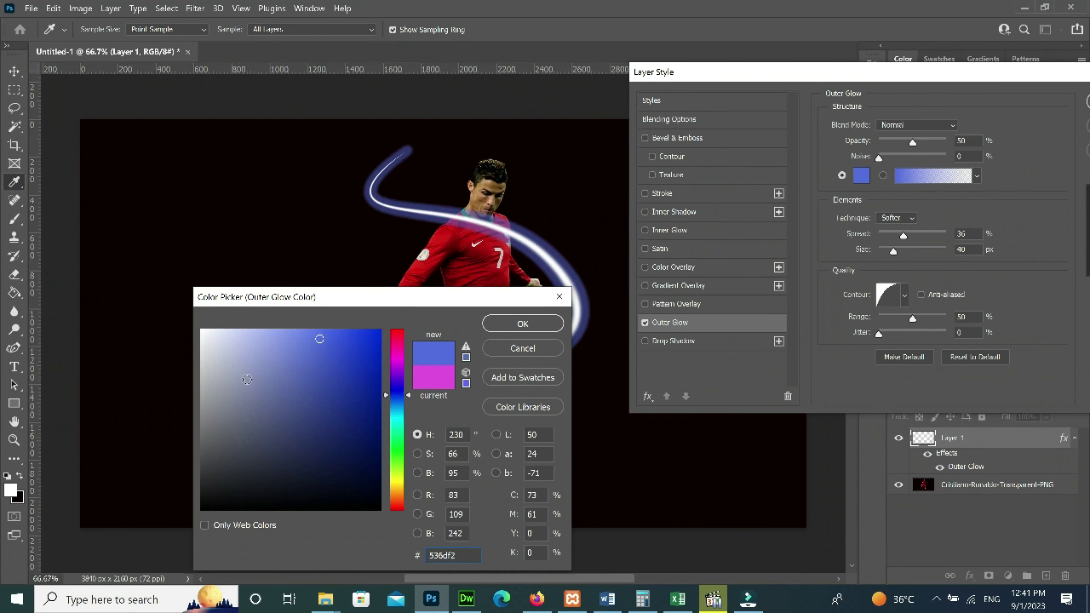
pyautogui.click(398, 333)
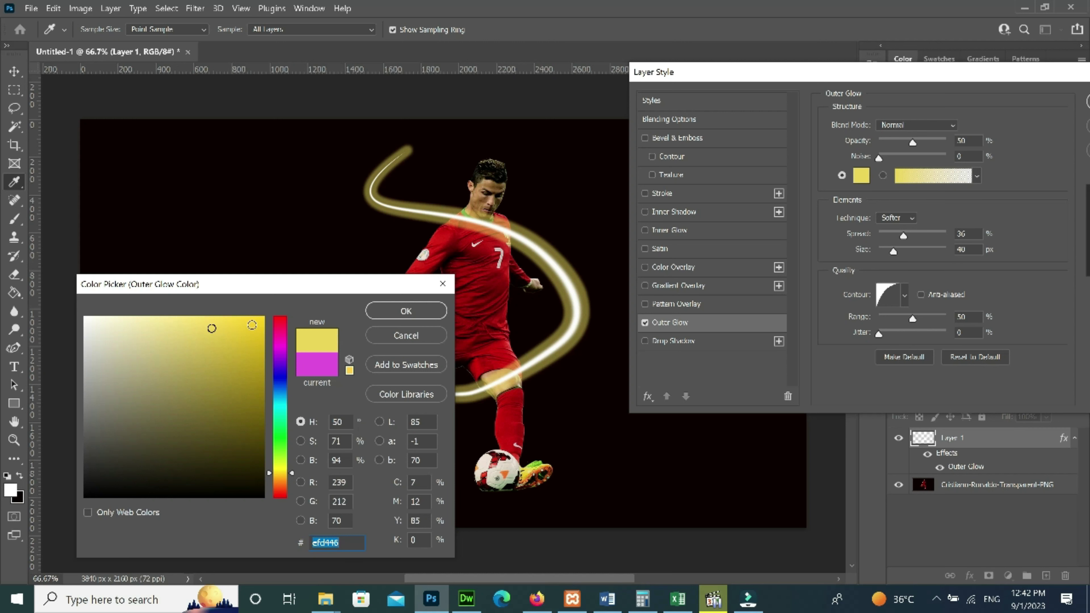
pyautogui.click(252, 326)
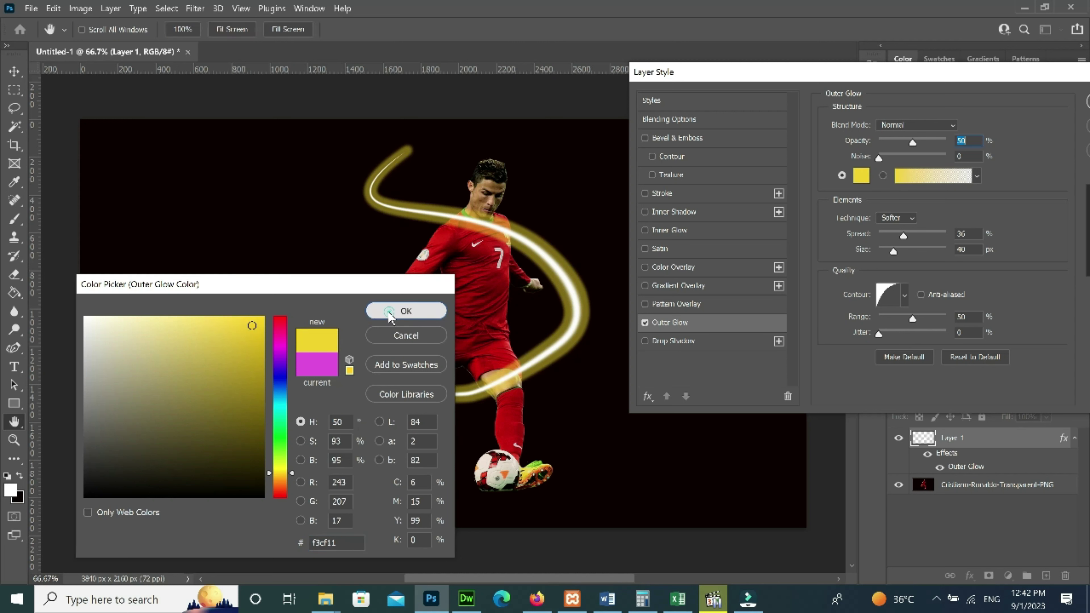
pyautogui.click(390, 317)
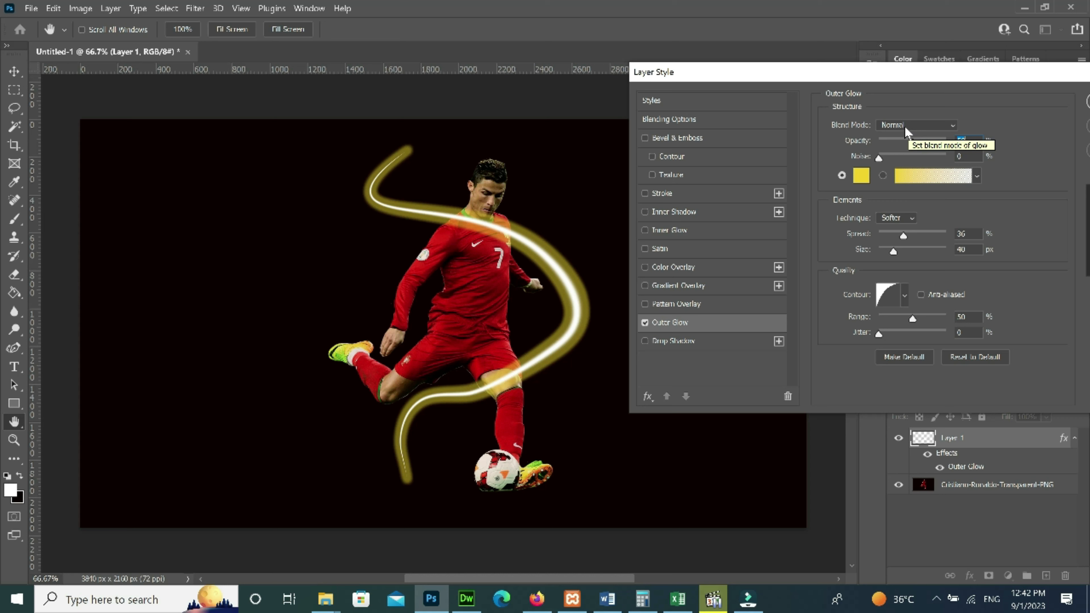
# - Set the glow's blend mode to Screen, with 15% spread and 27 px size
pyautogui.click(905, 126)
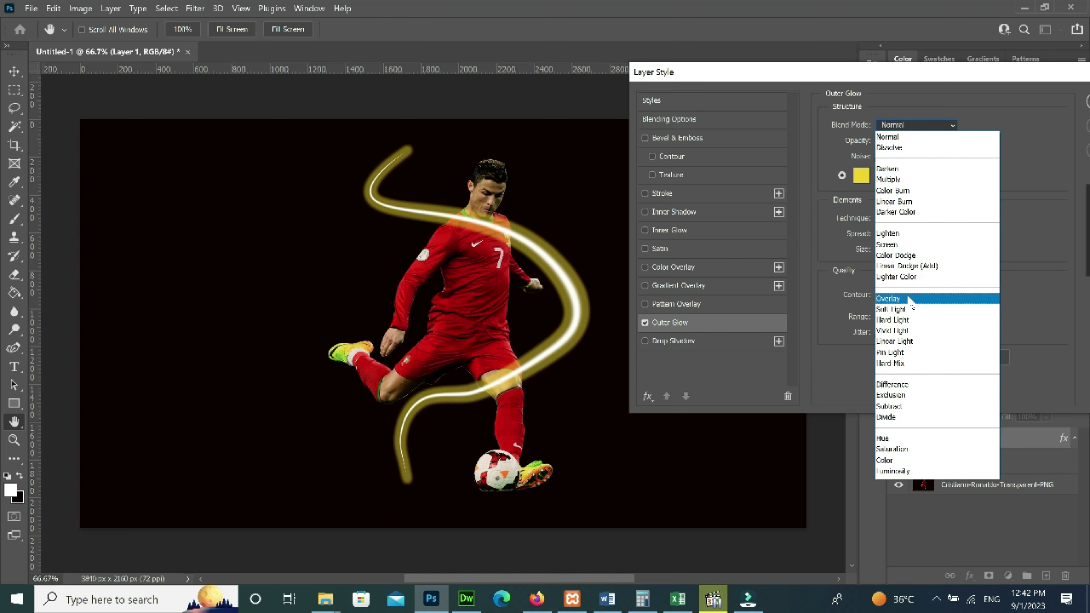
pyautogui.click(901, 245)
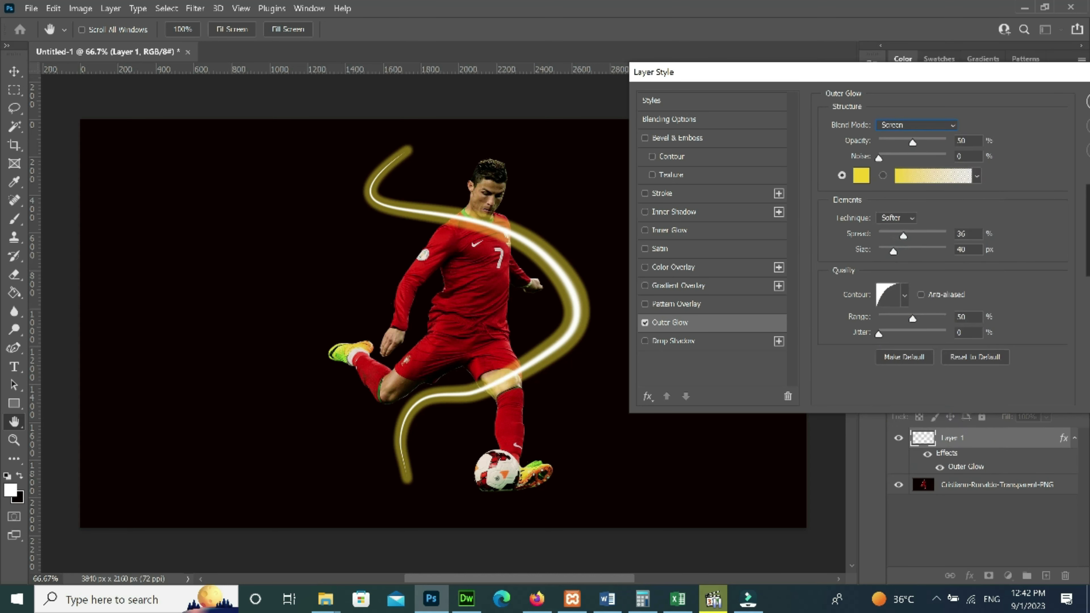
pyautogui.moveTo(904, 240)
pyautogui.mouseDown()
pyautogui.moveTo(884, 239)
pyautogui.moveTo(925, 247)
pyautogui.moveTo(889, 243)
pyautogui.mouseUp()
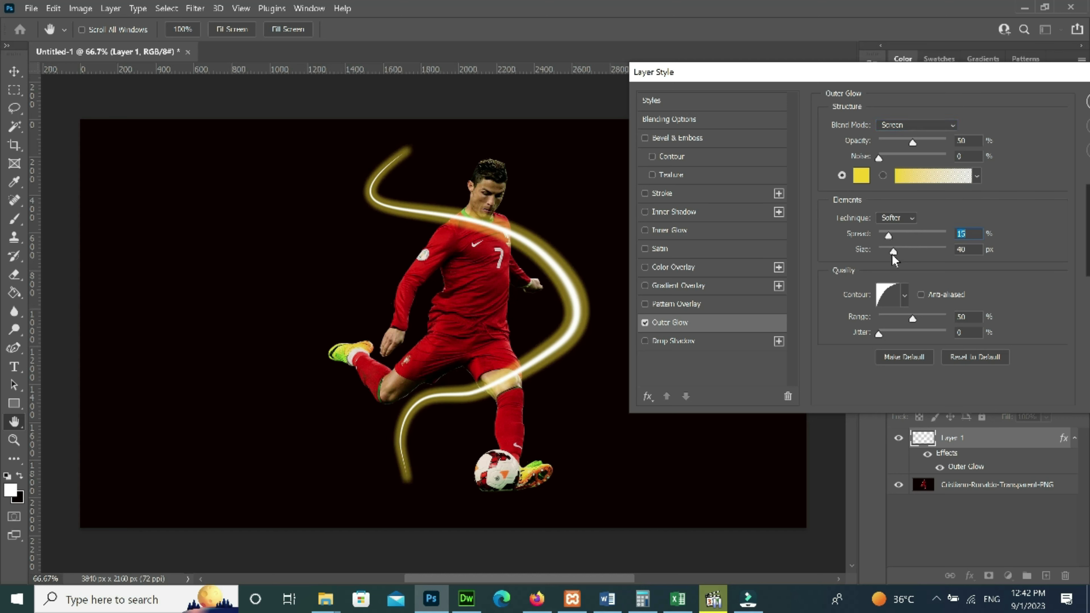
pyautogui.moveTo(892, 248)
pyautogui.mouseDown()
pyautogui.moveTo(877, 252)
pyautogui.moveTo(928, 254)
pyautogui.moveTo(891, 253)
pyautogui.mouseUp()
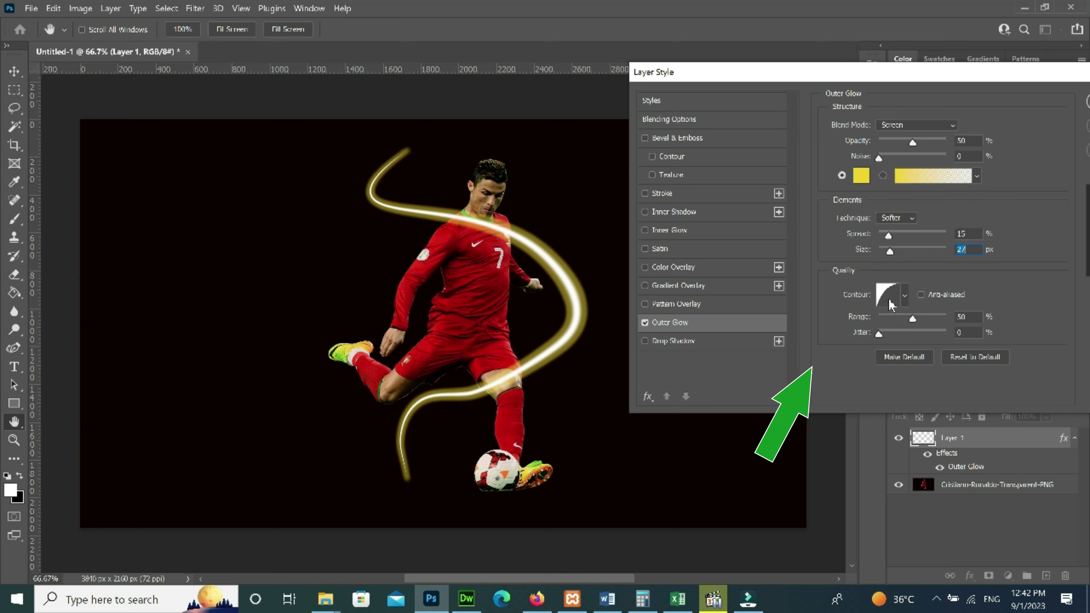
pyautogui.click(904, 295)
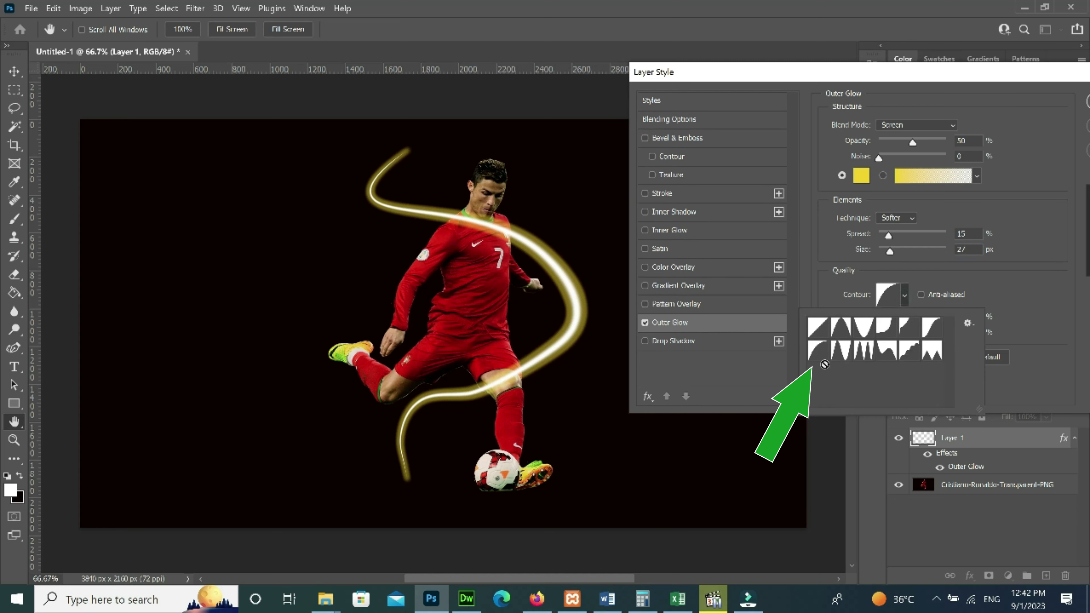
pyautogui.click(1038, 322)
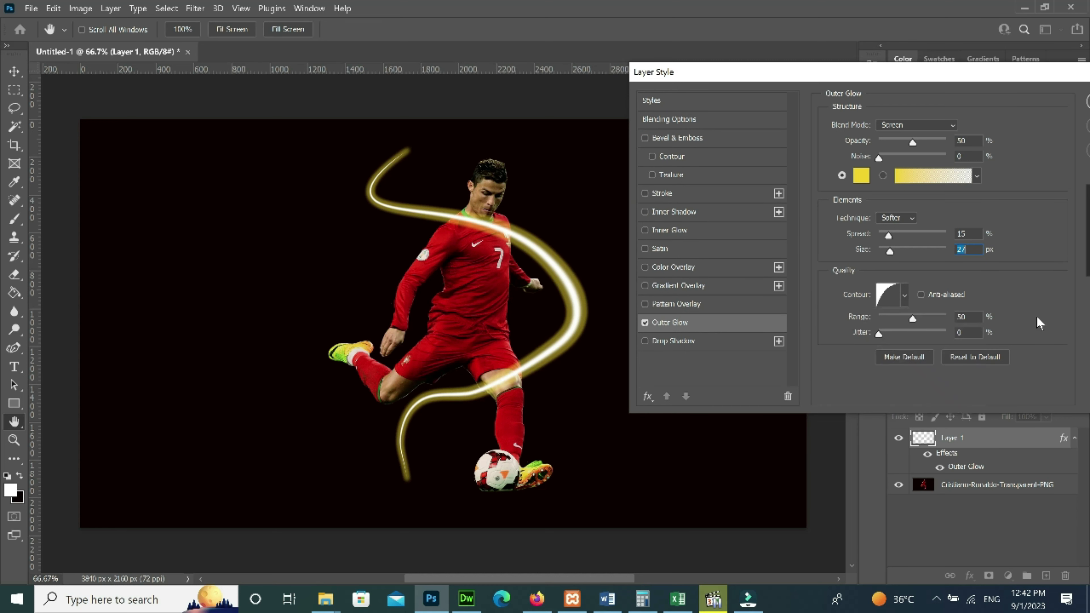
# - Set the glow opacity to 75% and apply the layer style
pyautogui.click(930, 143)
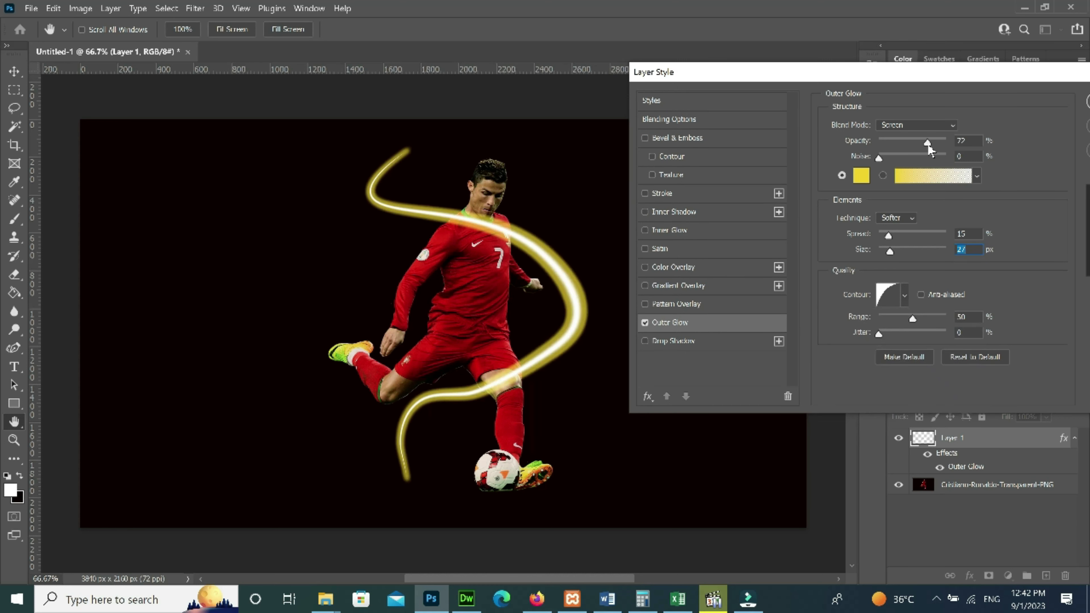
pyautogui.moveTo(931, 145); pyautogui.dragTo(929, 145)
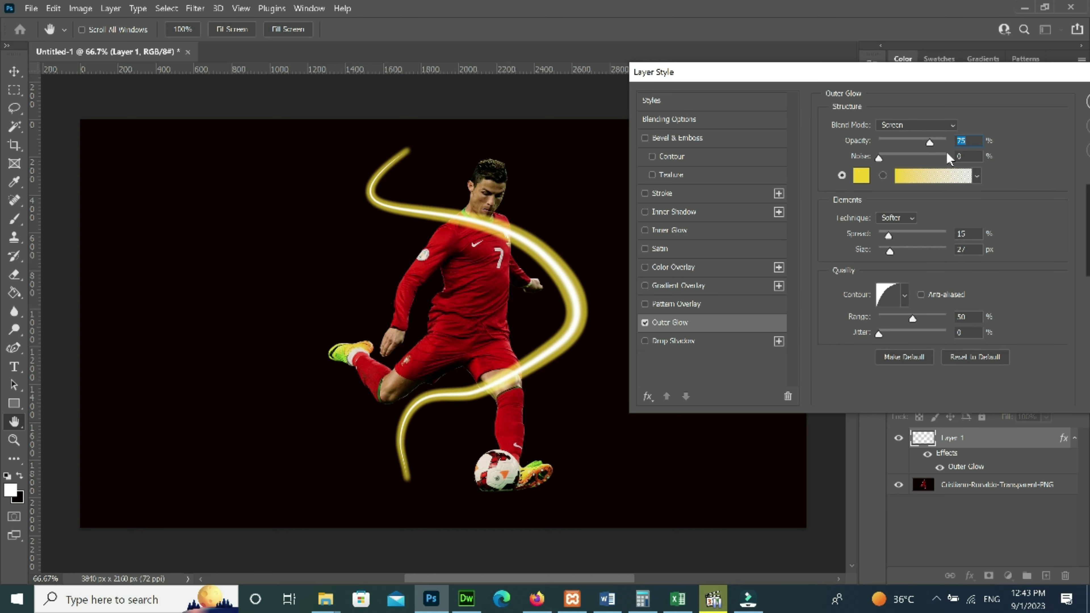
pyautogui.moveTo(948, 71); pyautogui.dragTo(866, 65)
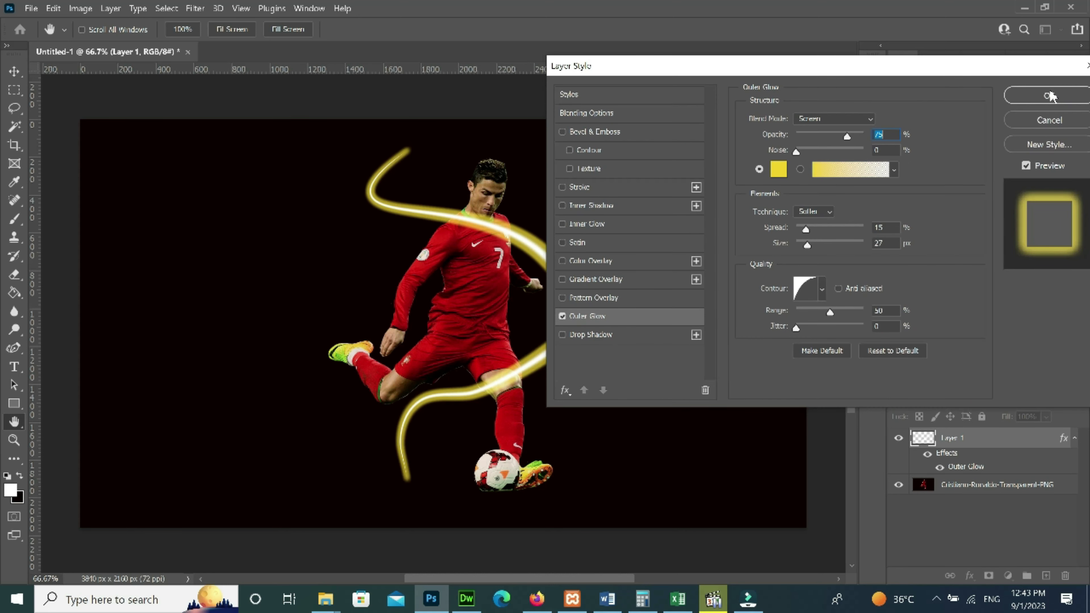
pyautogui.click(1049, 95)
pyautogui.press('p')
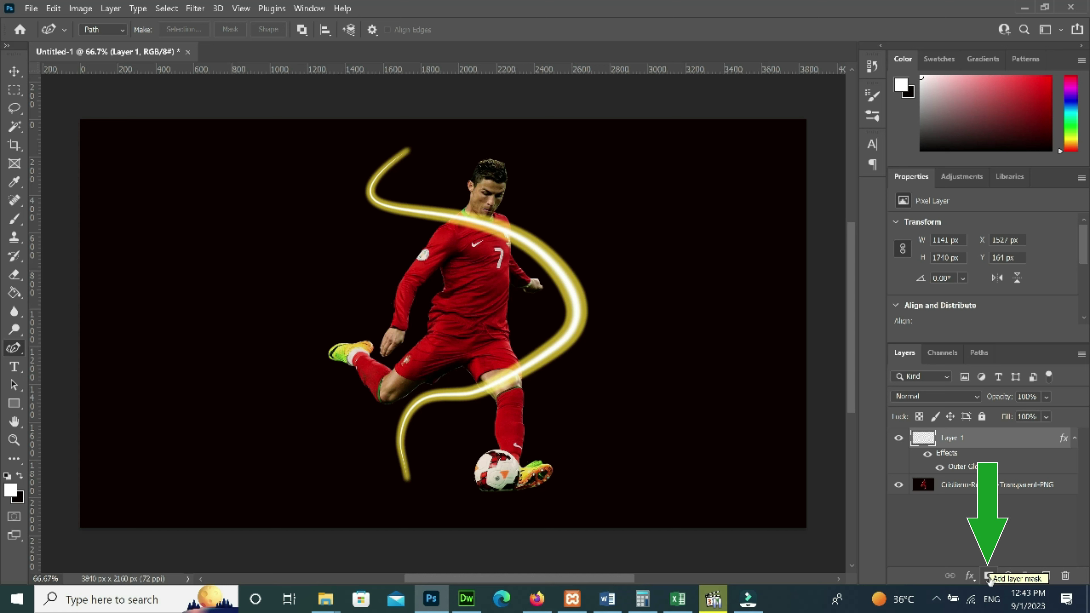
# - Add a layer mask to Layer 1 and erase the streak where it crosses the knee and neck
pyautogui.click(988, 576)
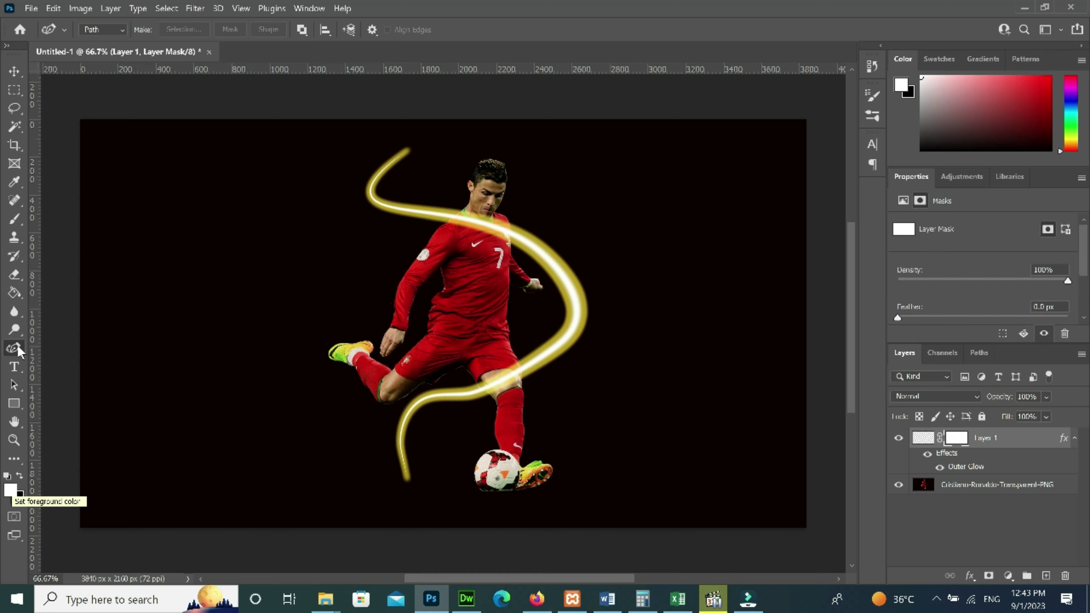
pyautogui.click(13, 278)
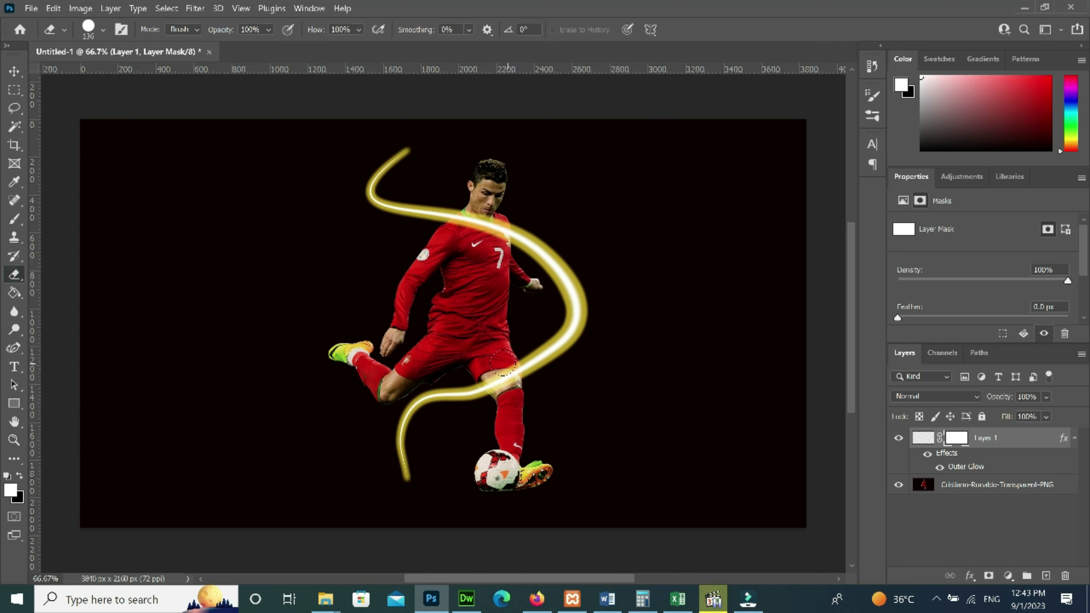
pyautogui.moveTo(503, 363)
pyautogui.mouseDown()
pyautogui.moveTo(493, 372)
pyautogui.moveTo(508, 383)
pyautogui.mouseUp()
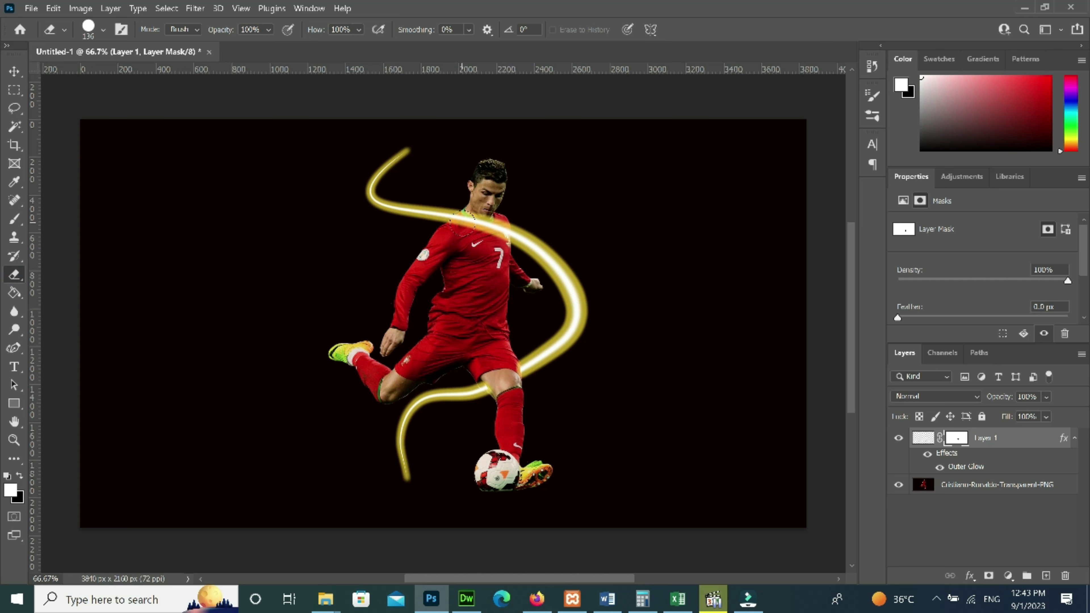
pyautogui.moveTo(463, 221); pyautogui.dragTo(497, 226)
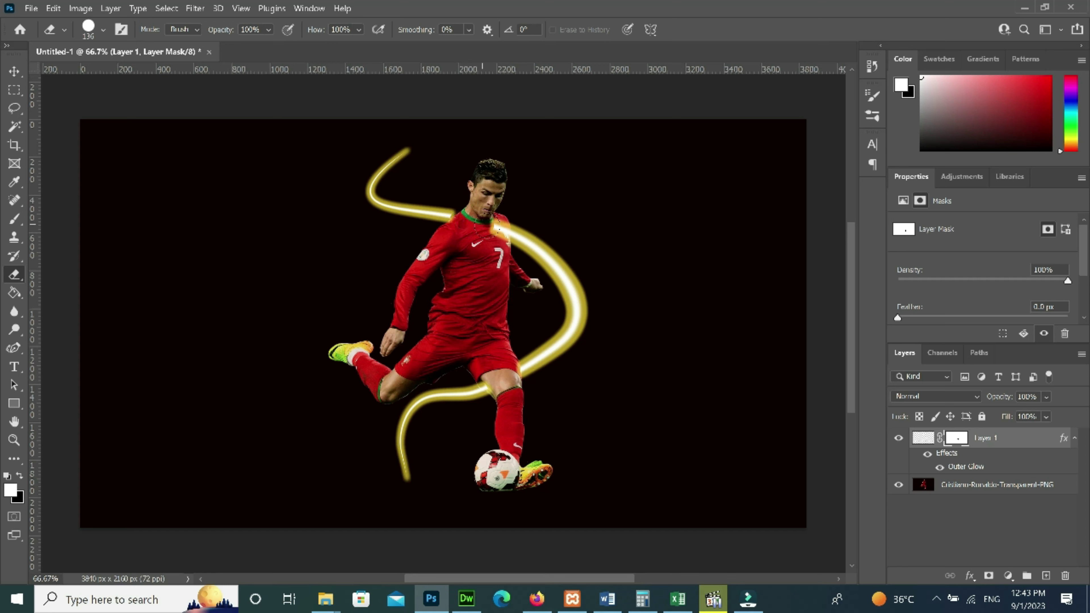